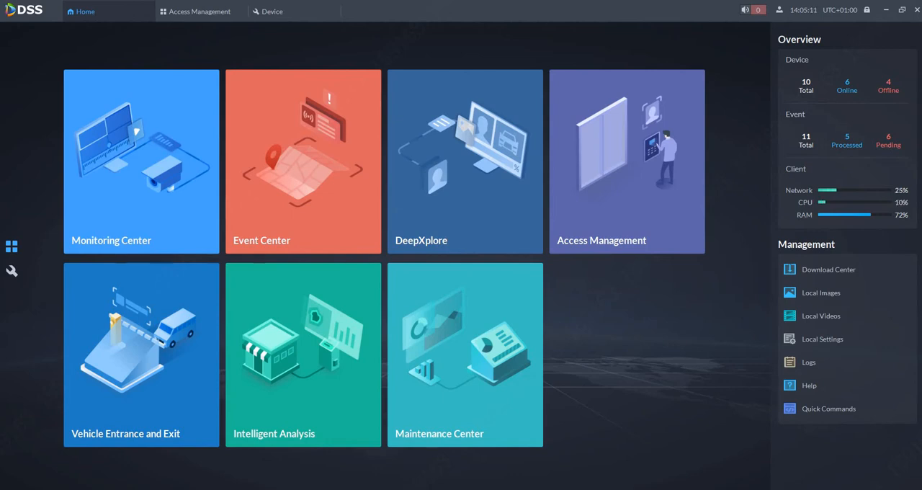
Open the Residence Config page of the Video Intercom configuration to check the Building and Unit options
{"action": "left_click", "coordinate": [12, 271]}
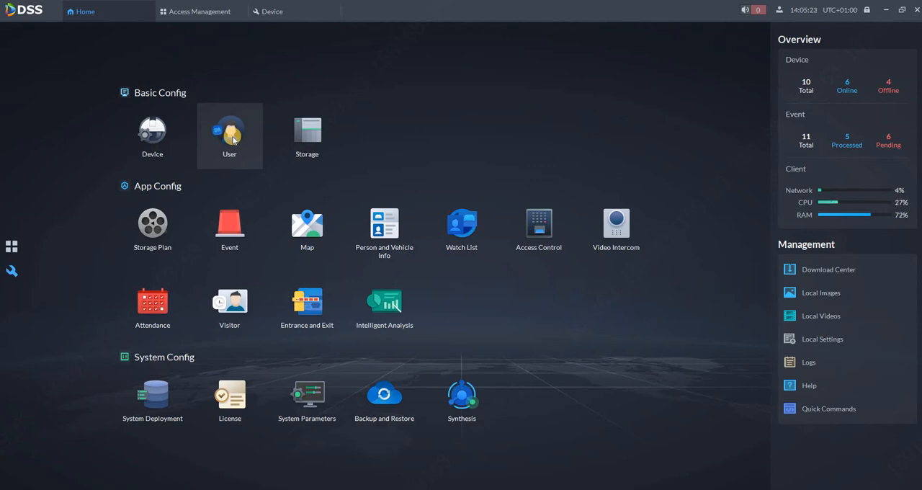
{"action": "left_click", "coordinate": [614, 225]}
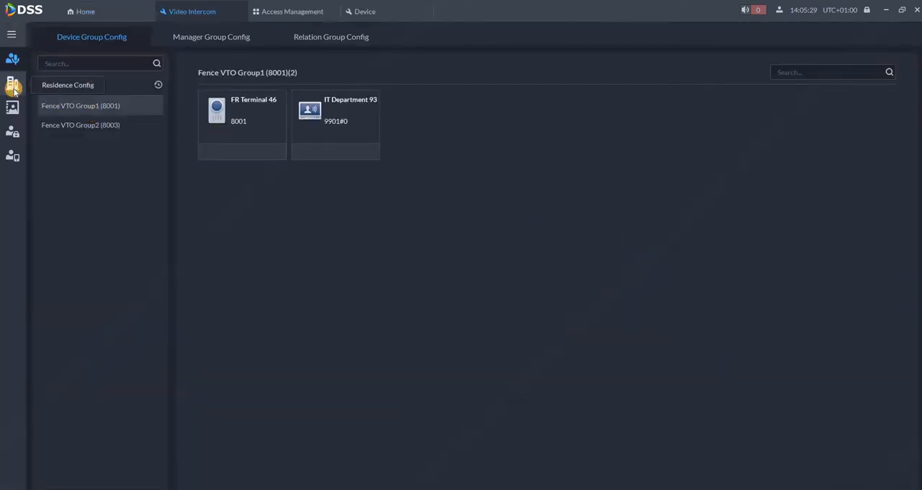
{"action": "left_click", "coordinate": [12, 83]}
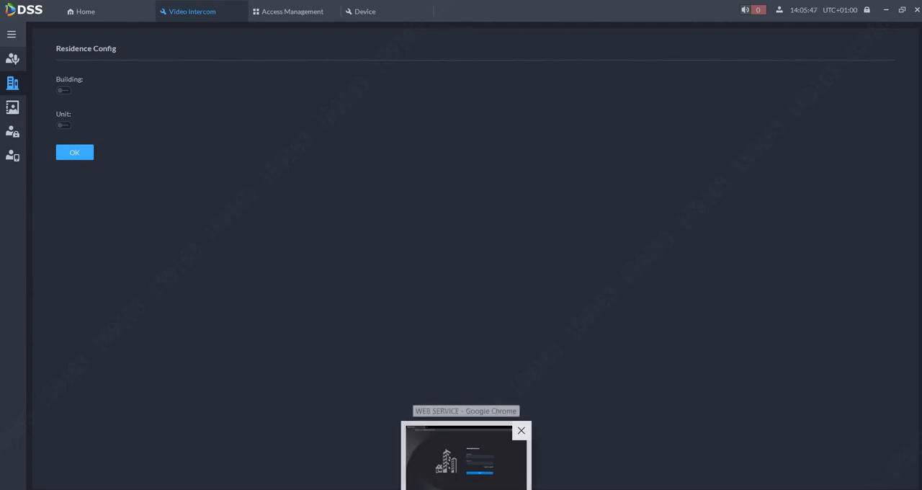
Switch to the door station's web page in Chrome and log in as admin with the saved account password
{"action": "left_click", "coordinate": [465, 450]}
{"action": "left_click", "coordinate": [493, 239]}
{"action": "left_click", "coordinate": [494, 263]}
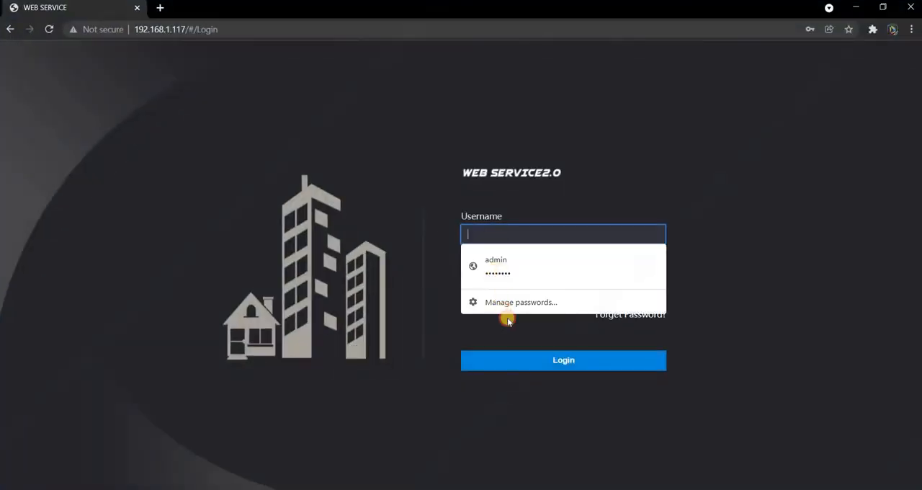
{"action": "left_click", "coordinate": [519, 360]}
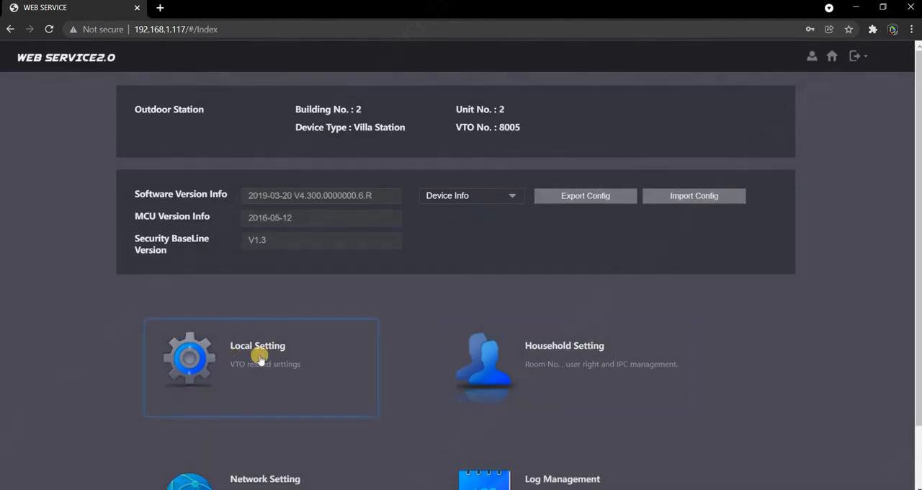
Open the door station's local settings and review the device properties, including the centre call number
{"action": "left_click", "coordinate": [260, 358]}
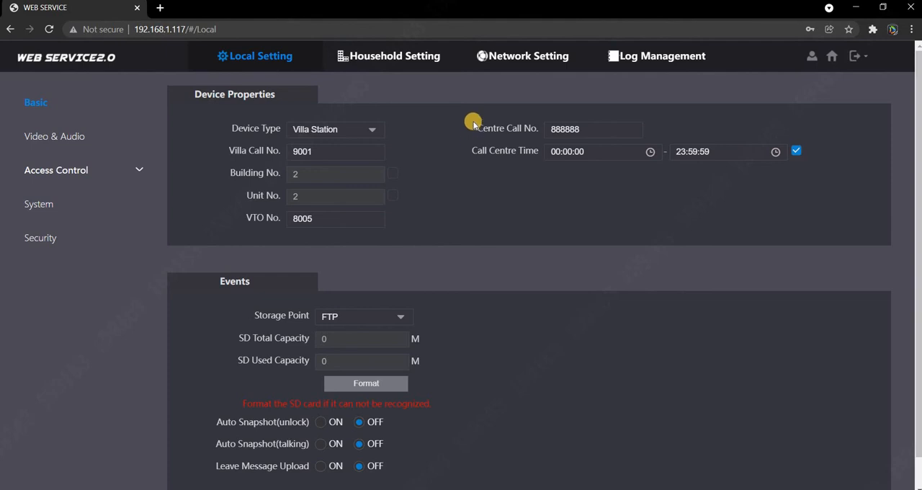
{"action": "left_click", "coordinate": [576, 134]}
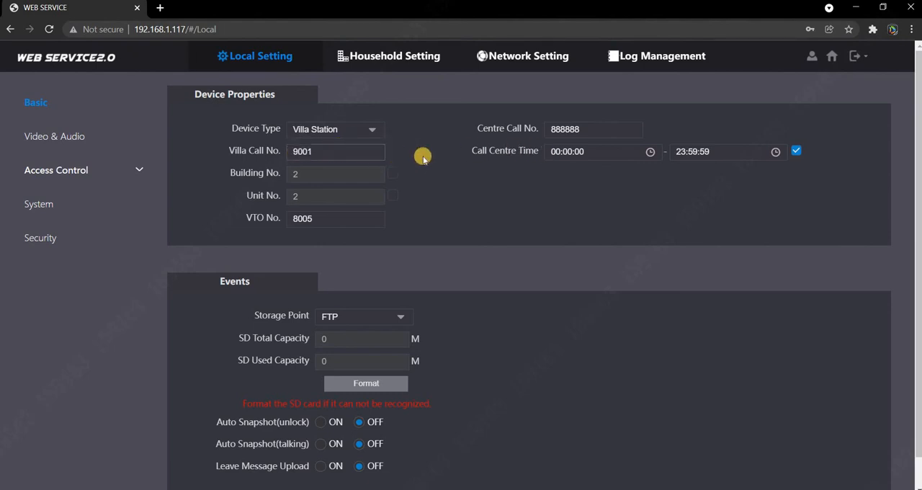
Try enabling the Building No. and Unit No. options in the device properties
{"action": "left_click", "coordinate": [397, 191]}
{"action": "left_click", "coordinate": [397, 173]}
{"action": "left_click", "coordinate": [395, 173]}
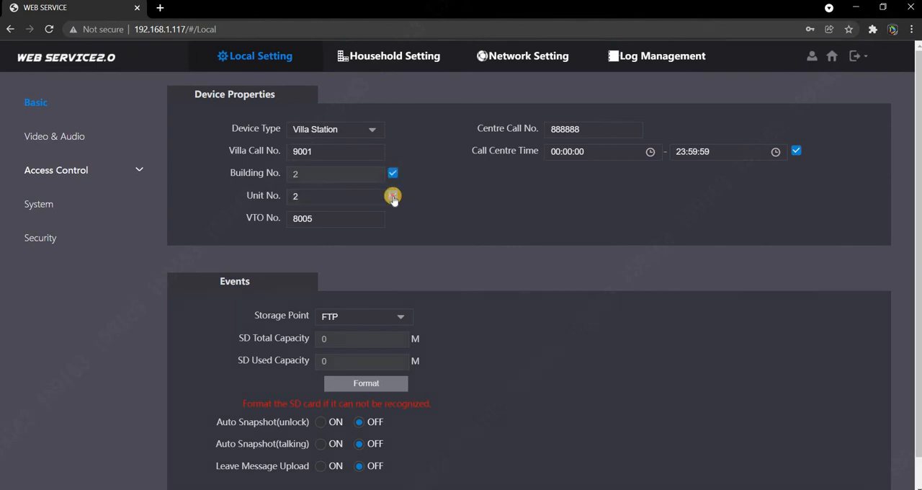
{"action": "left_click", "coordinate": [394, 196]}
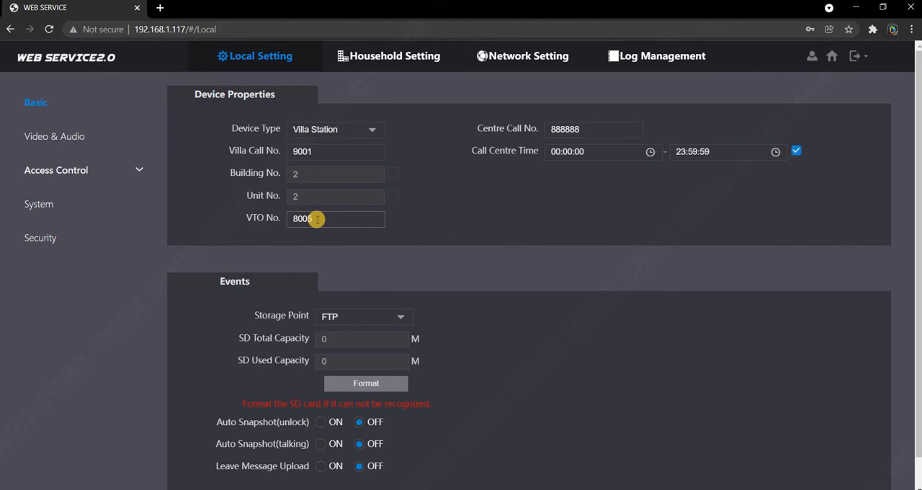
Review the LAN IP address in the network settings and select Express/DSS as the SIP server type
{"action": "left_click", "coordinate": [497, 57]}
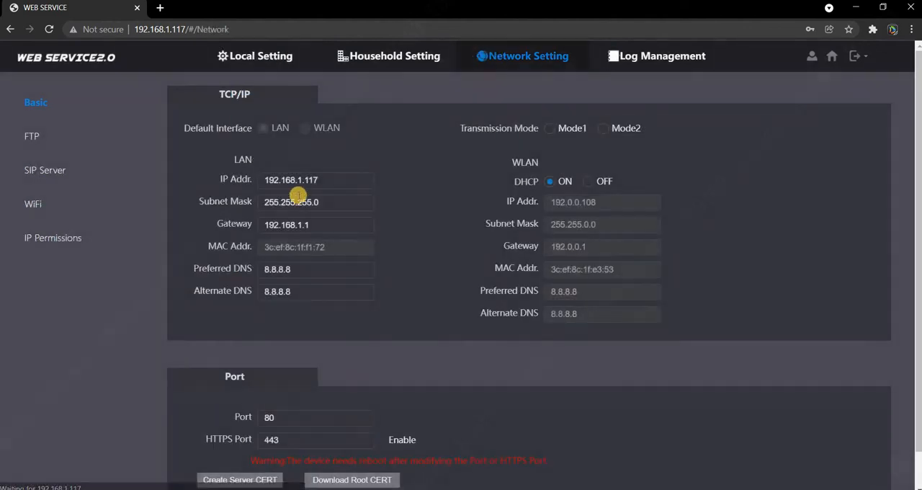
{"action": "left_click", "coordinate": [327, 179]}
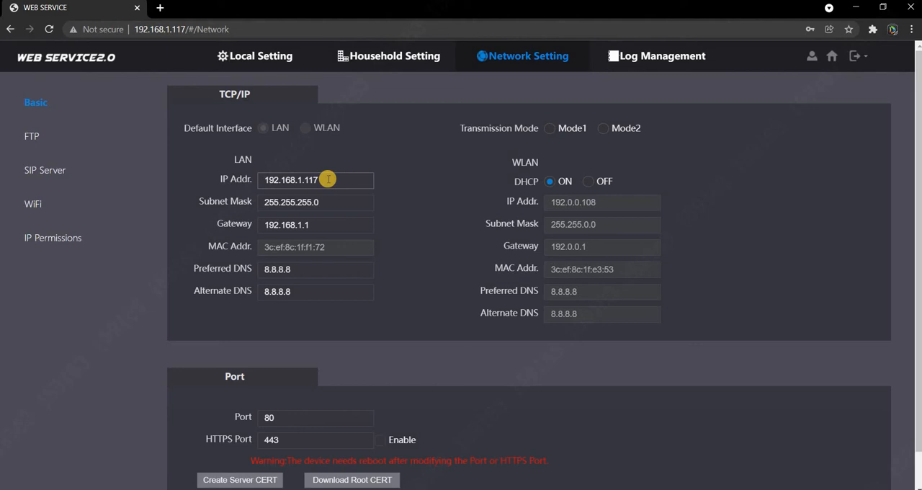
{"action": "left_click", "coordinate": [39, 174]}
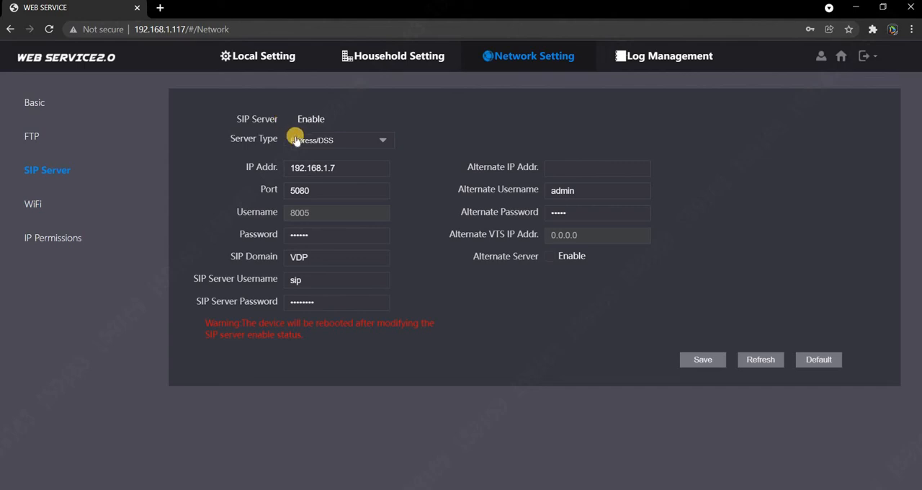
{"action": "left_click", "coordinate": [310, 143]}
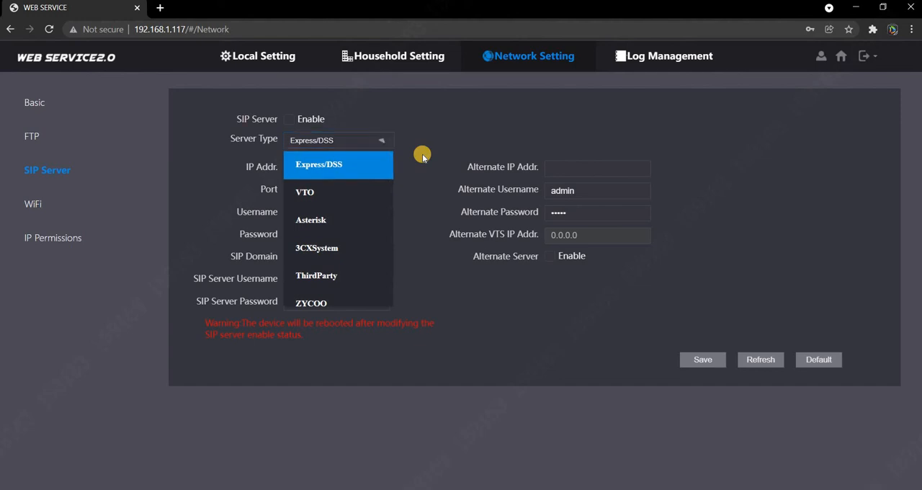
{"action": "left_click", "coordinate": [364, 165]}
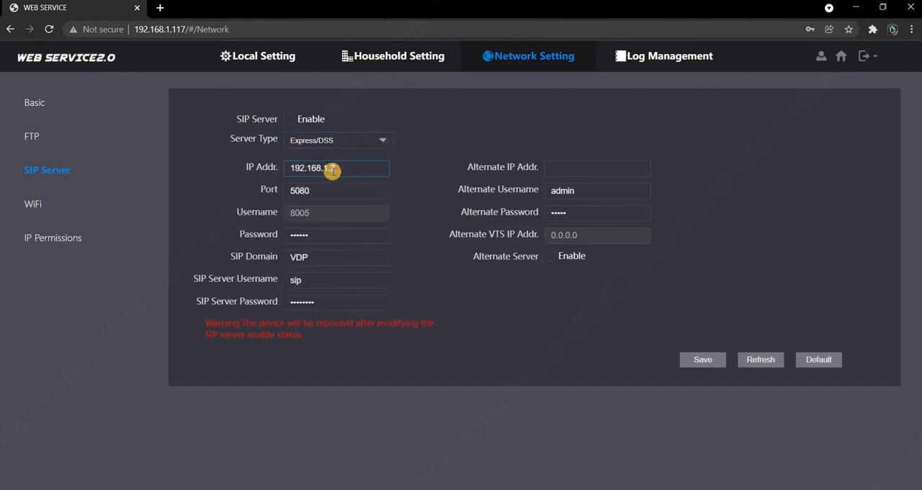
Check the SIP server's IP address and port against the SIP port of the DSS_SC service in the DSS server tool
{"action": "left_click_drag", "start_coordinate": [331, 169], "coordinate": [402, 182]}
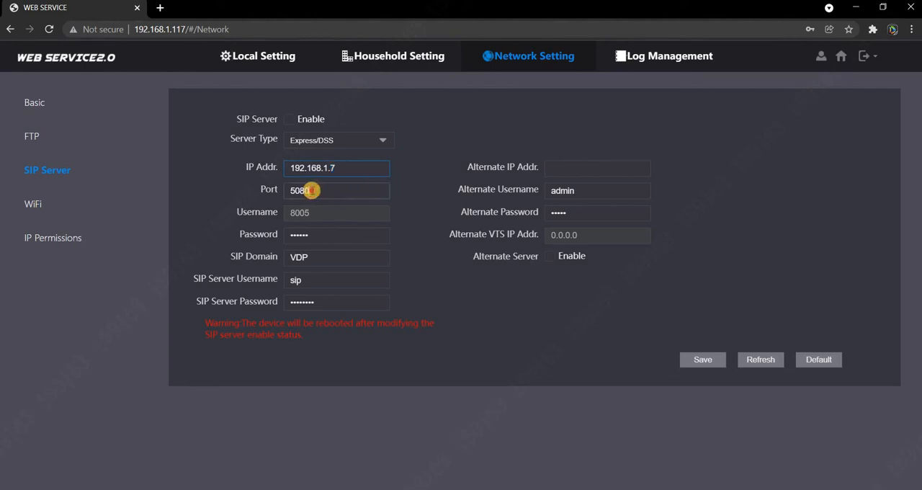
{"action": "left_click_drag", "start_coordinate": [299, 190], "coordinate": [358, 195]}
{"action": "mouse_move", "coordinate": [403, 488]}
{"action": "left_click", "coordinate": [407, 454]}
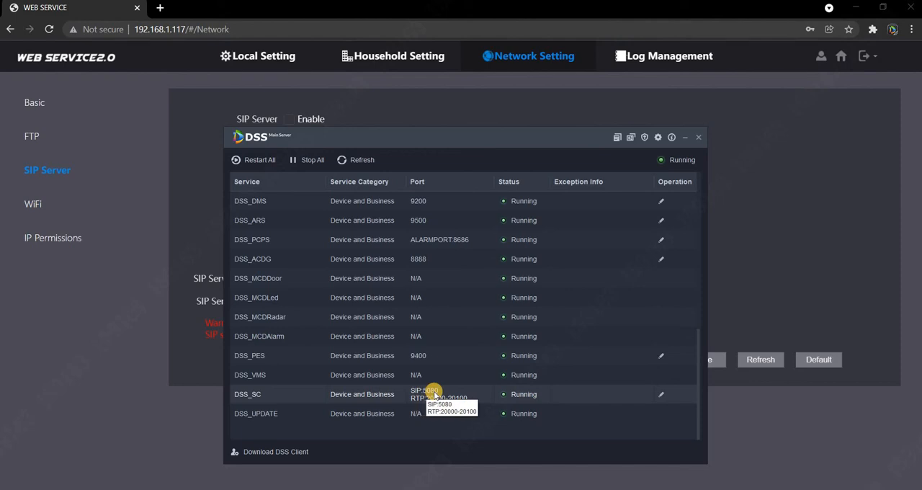
{"action": "left_click", "coordinate": [684, 138]}
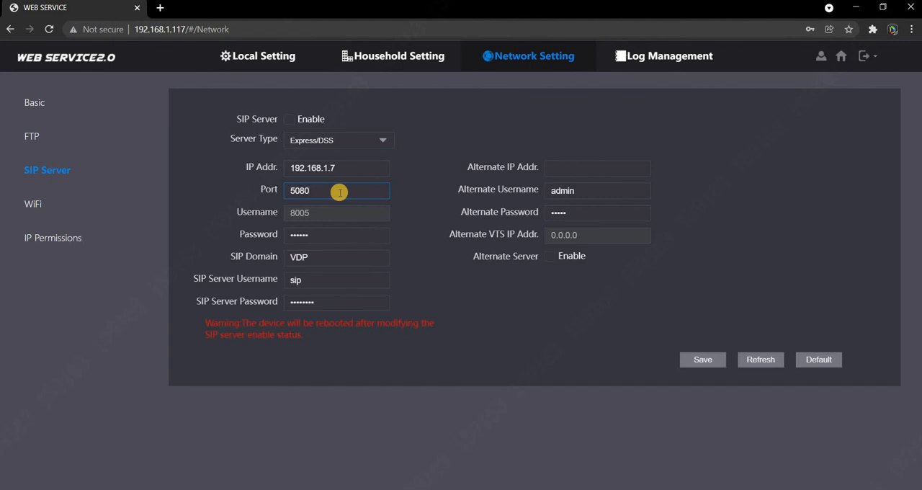
Check the SIP server username and save the door station's SIP server settings
{"action": "left_click", "coordinate": [309, 280]}
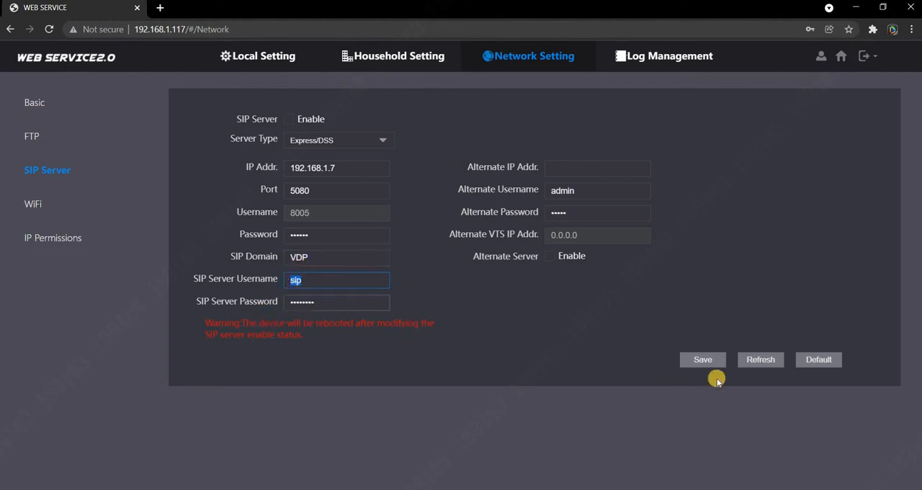
{"action": "left_click", "coordinate": [702, 359]}
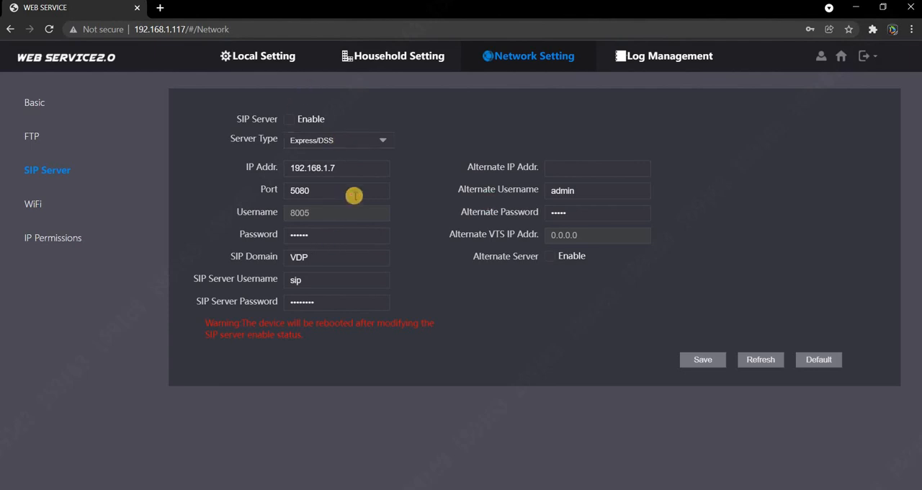
Switch back to the DSS client and show only video intercom devices in the device configuration
{"action": "left_click", "coordinate": [856, 9]}
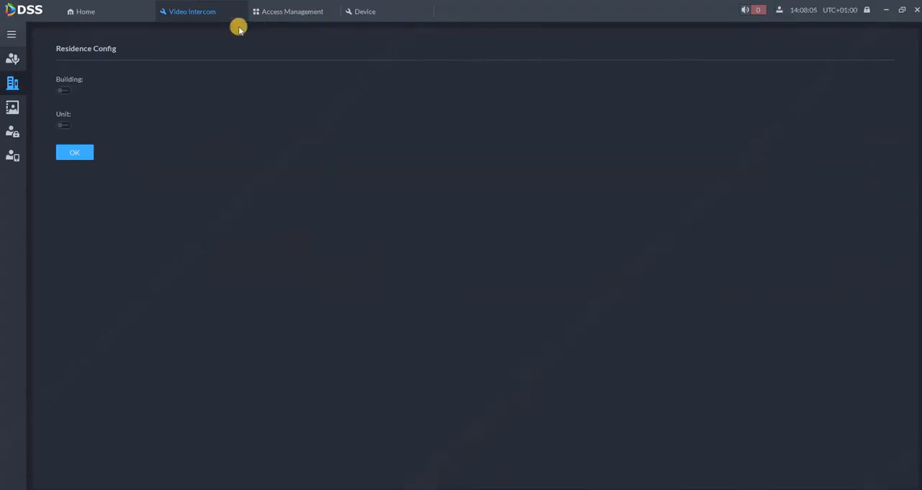
{"action": "left_click", "coordinate": [90, 13]}
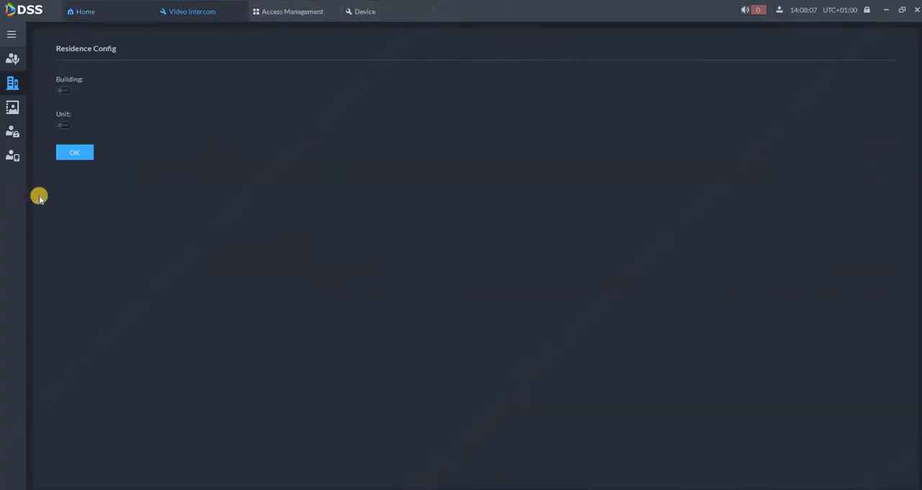
{"action": "left_click", "coordinate": [152, 137]}
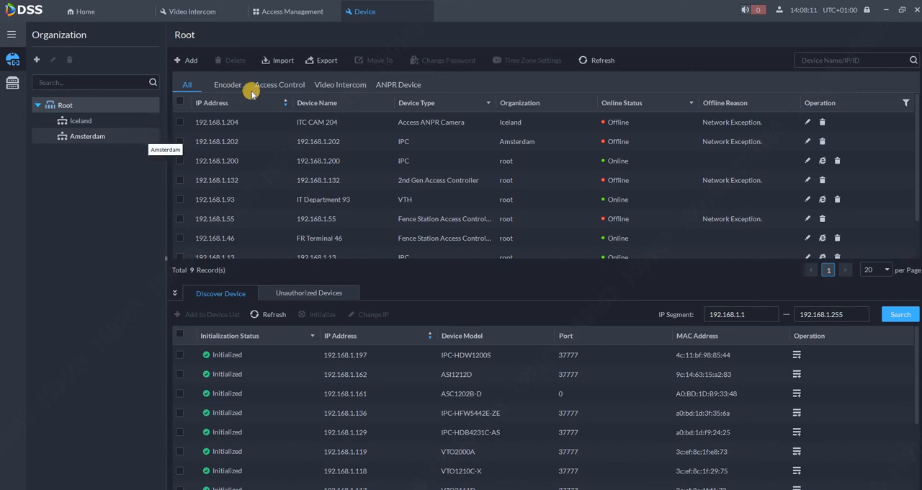
{"action": "left_click", "coordinate": [320, 84]}
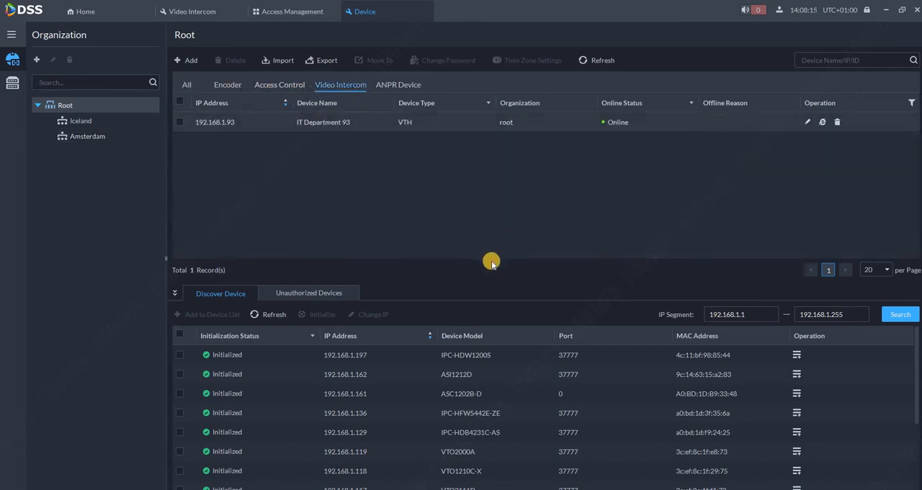
Add the discovered VTO2111D at 192.168.1.117 to the Root organization using the admin username and the device password
{"action": "scroll", "coordinate": [354, 457], "scroll_direction": "down", "scroll_amount": 3}
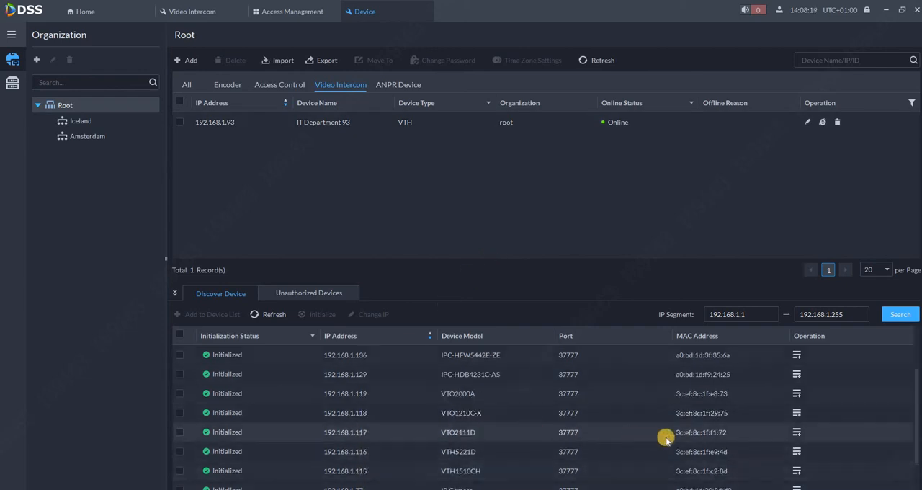
{"action": "left_click", "coordinate": [795, 432]}
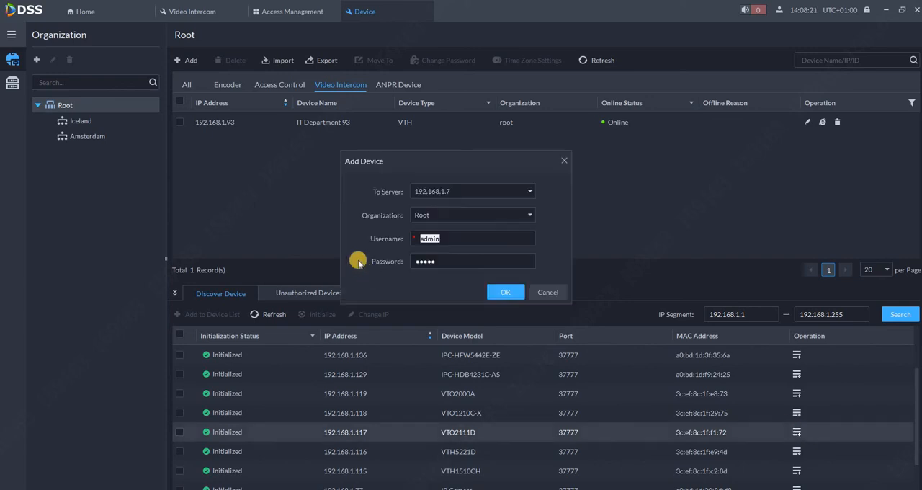
{"action": "key", "text": "Tab"}
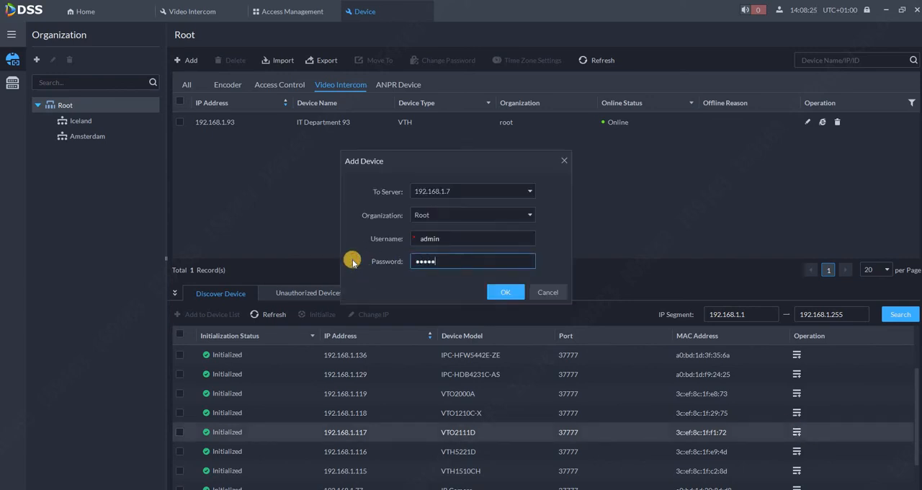
{"action": "type", "text": "23"}
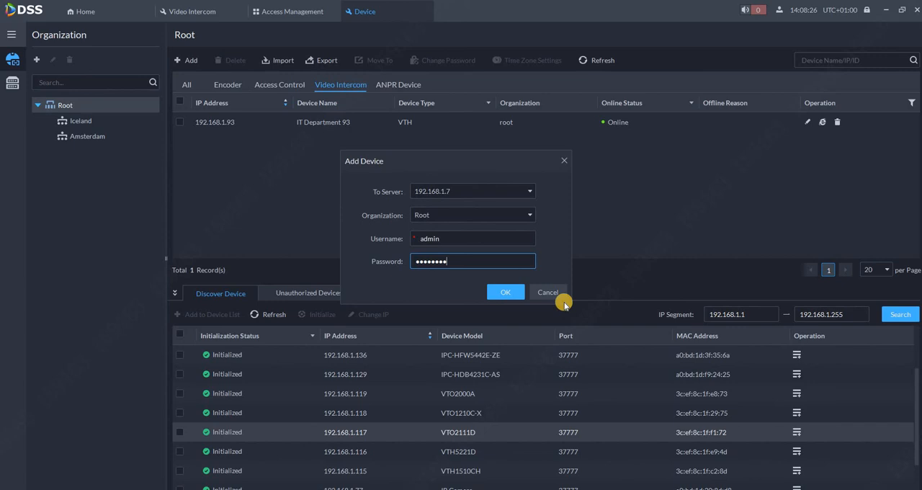
{"action": "left_click", "coordinate": [504, 292]}
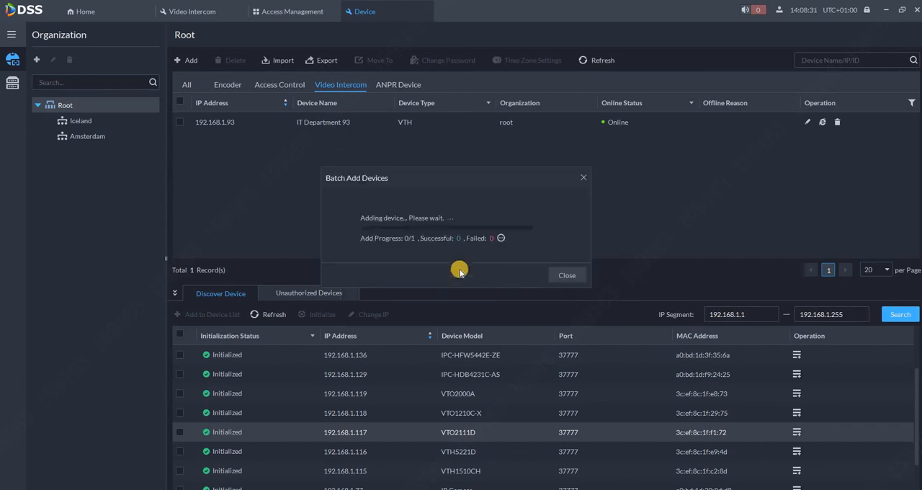
{"action": "left_click", "coordinate": [567, 274]}
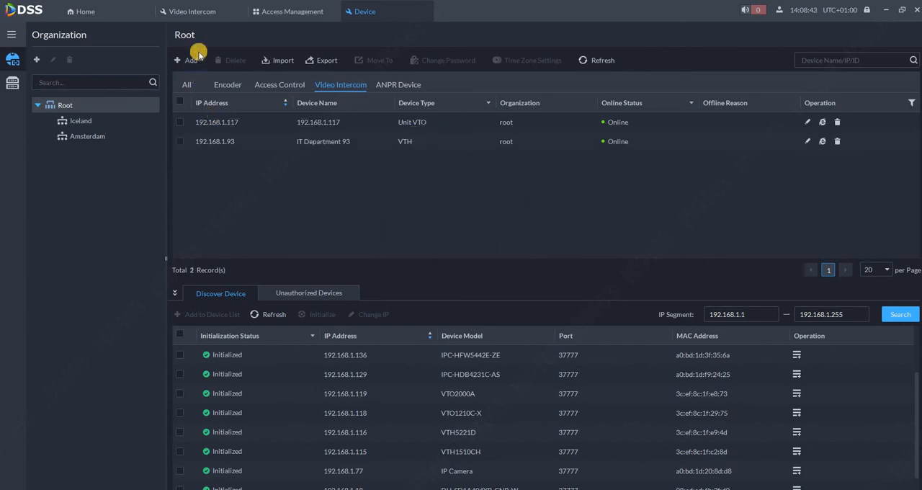
Open the video intercom console in Access Management and check the SIP status of the device at 192.168.1.117
{"action": "left_click", "coordinate": [274, 13]}
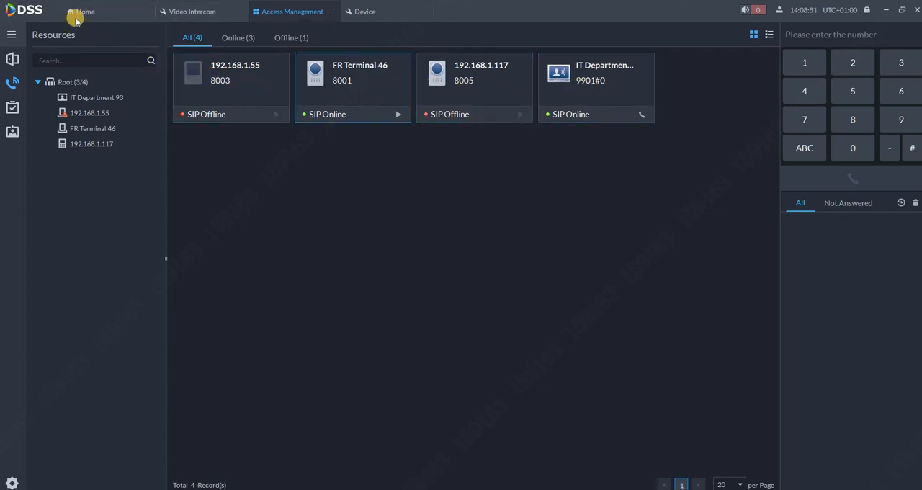
{"action": "left_click", "coordinate": [114, 12]}
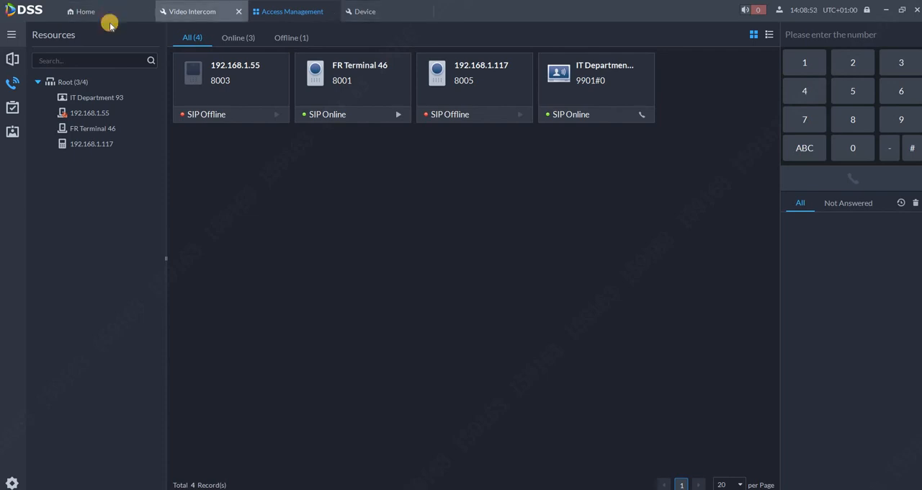
{"action": "left_click", "coordinate": [12, 252]}
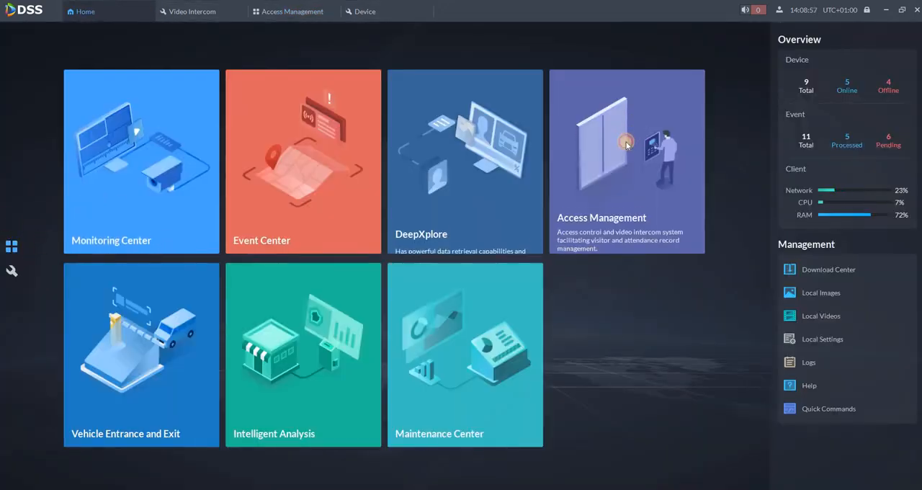
{"action": "left_click", "coordinate": [605, 146]}
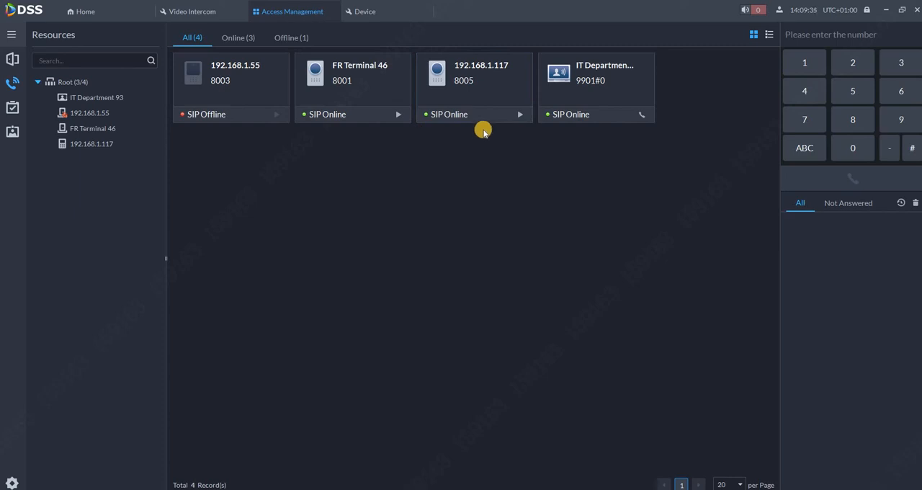
Place and end a video call to 192.168.1.117, and decline the incoming call from the same device
{"action": "left_click", "coordinate": [519, 116]}
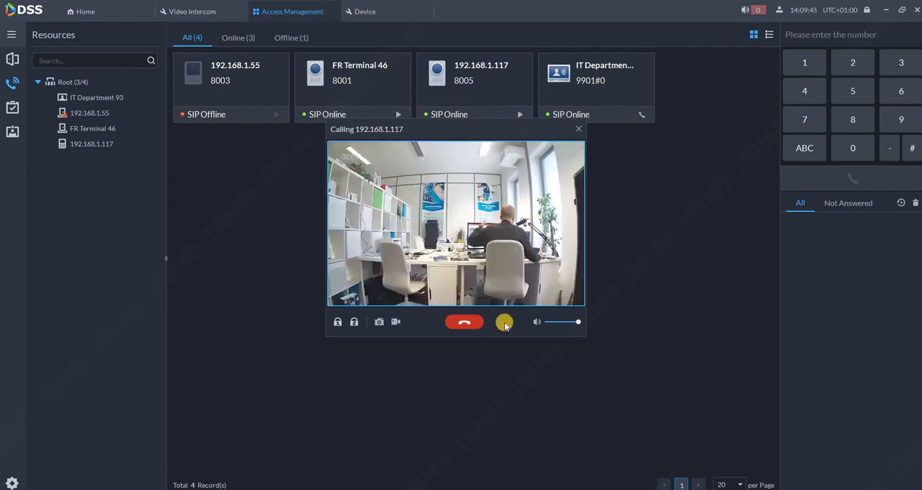
{"action": "left_click", "coordinate": [458, 324]}
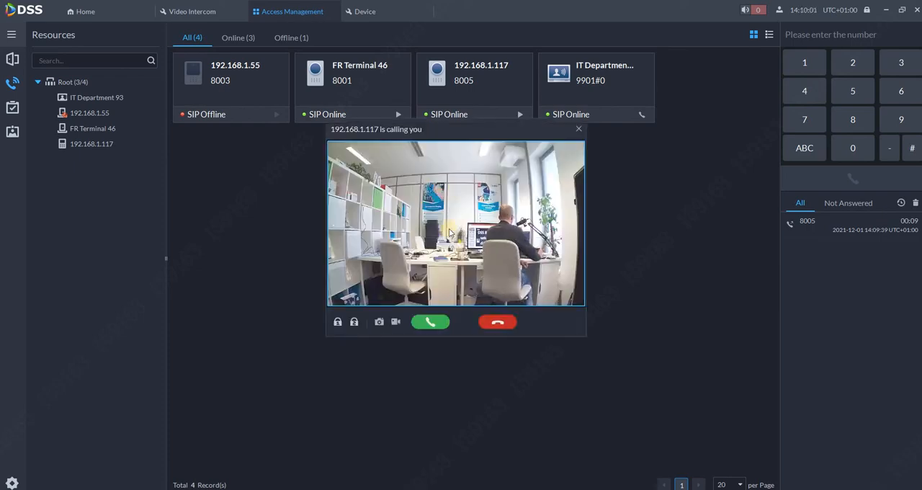
{"action": "left_click", "coordinate": [490, 328]}
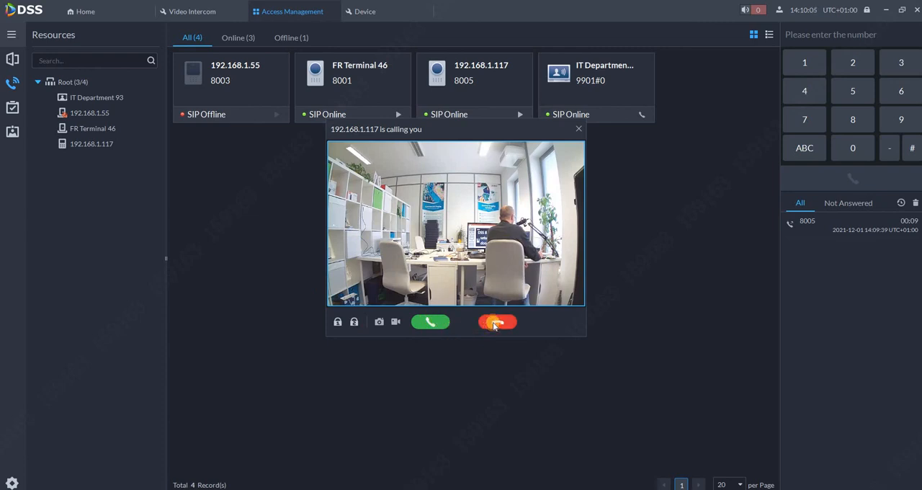
{"action": "left_click", "coordinate": [494, 326]}
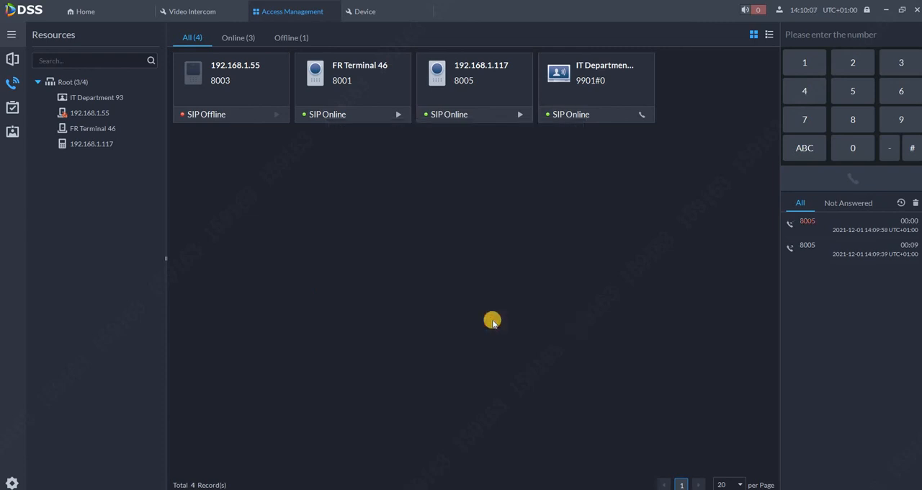